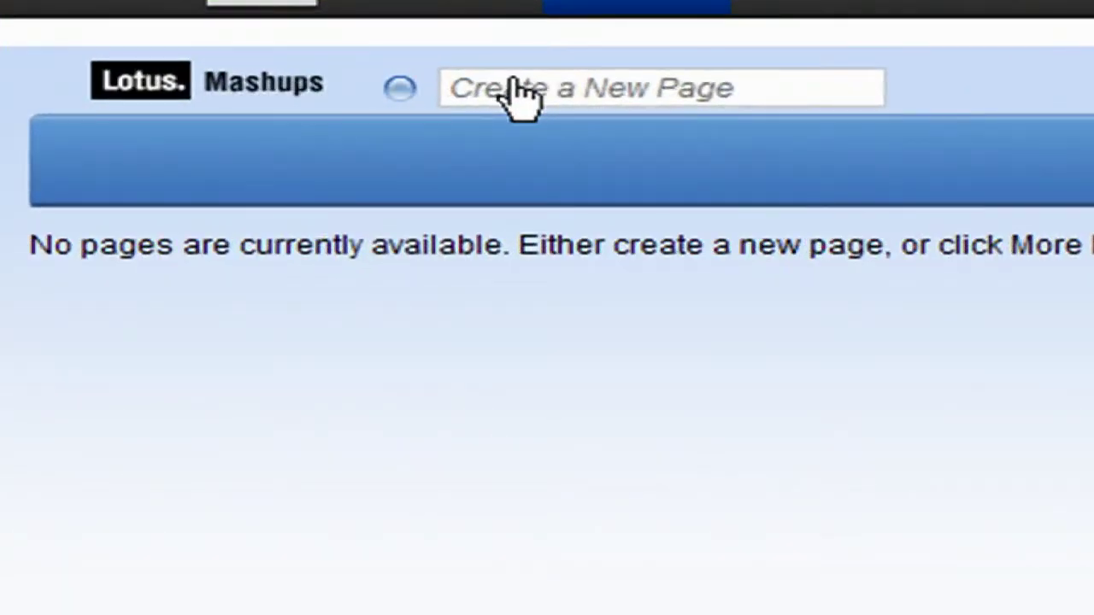
Create a new, empty page named after the user, i.e. their first name plus 'Page'
left_click(281, 89)
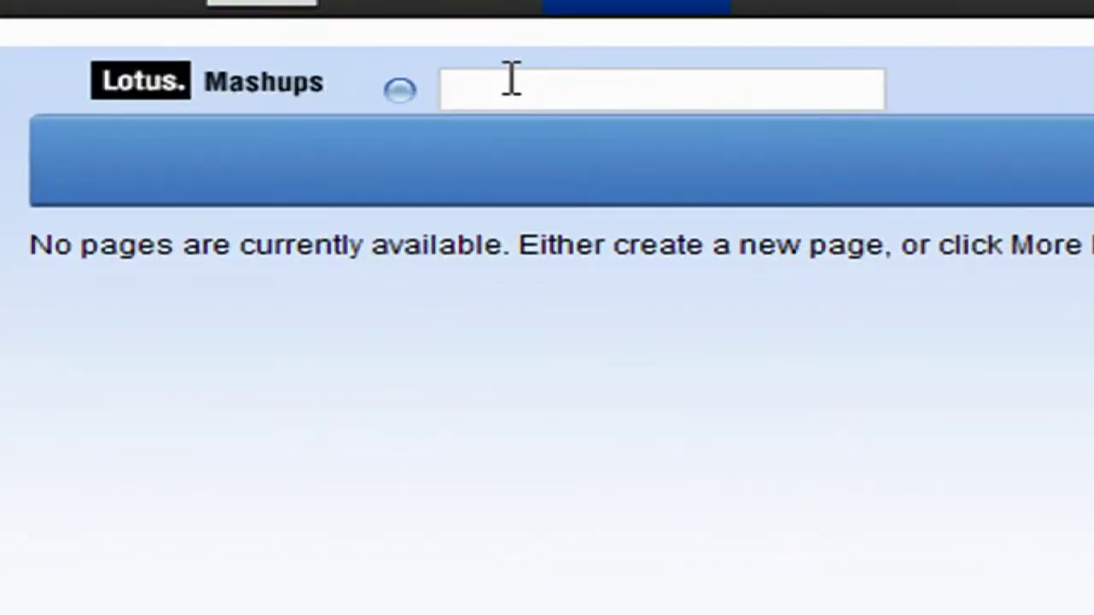
type("Cesar's Page")
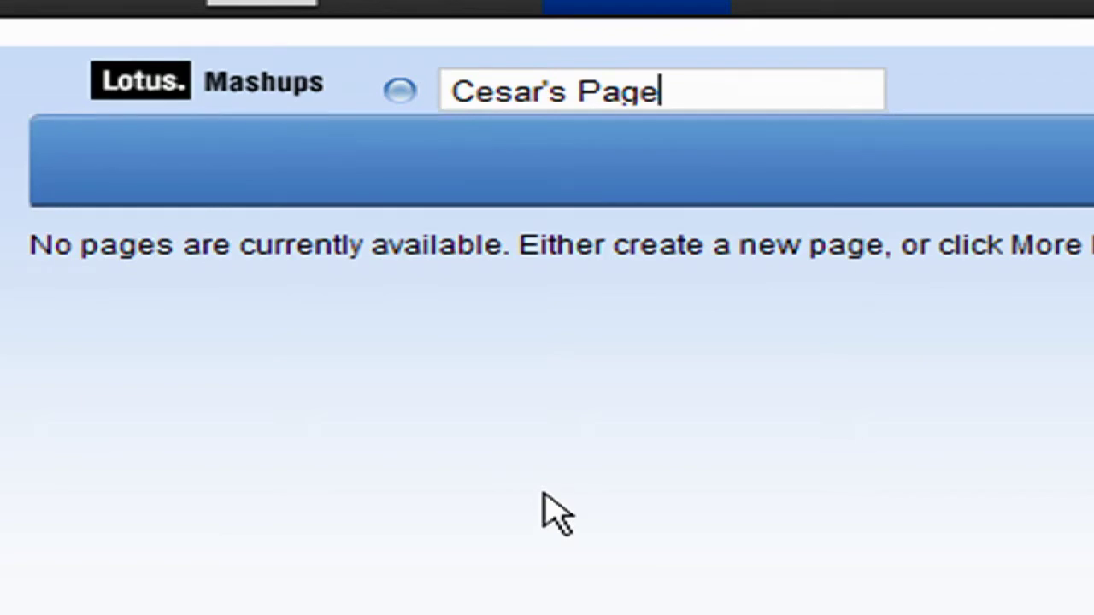
key("Return")
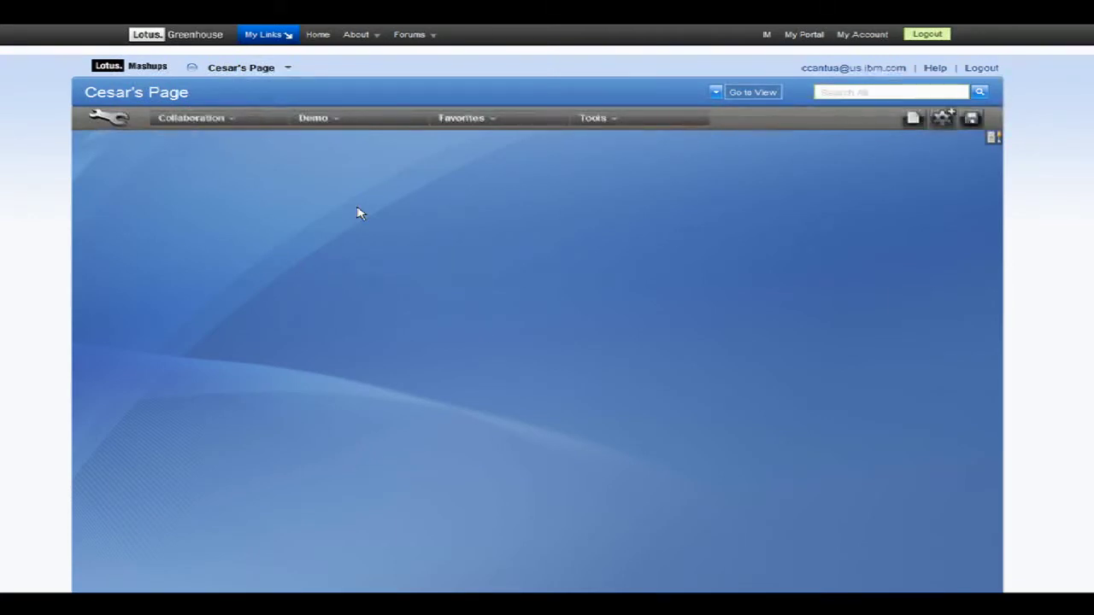
Publish the new page using its page actions menu
left_click(243, 71)
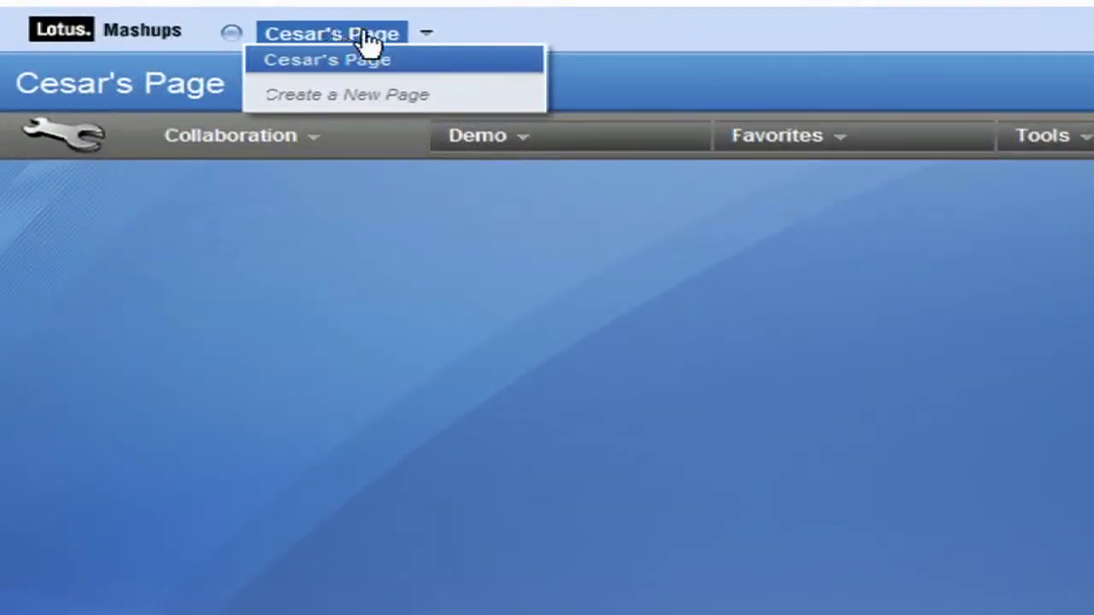
left_click(322, 90)
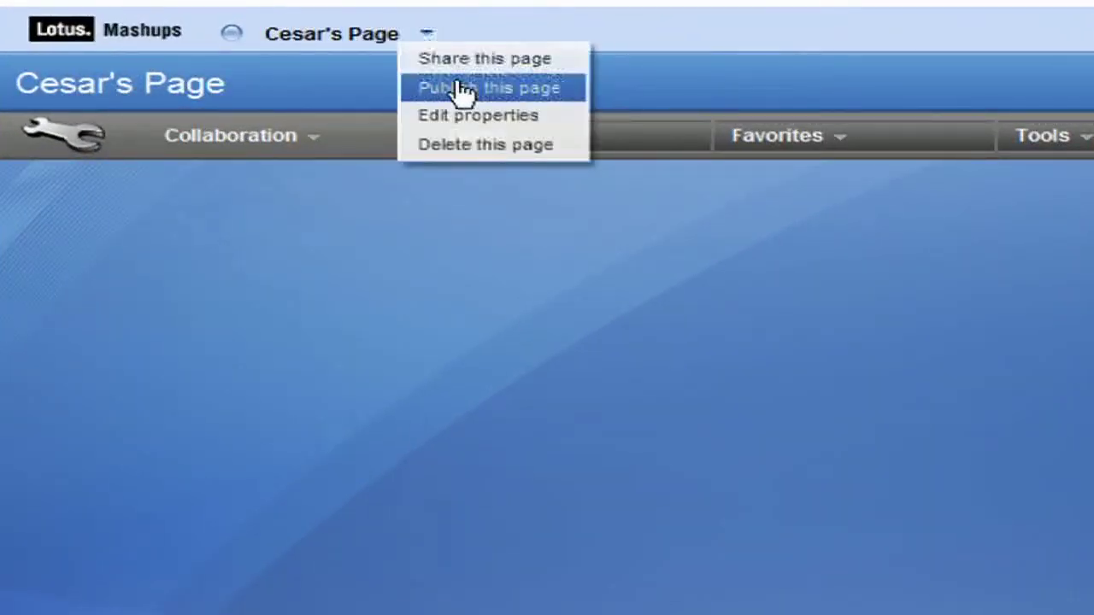
left_click(461, 150)
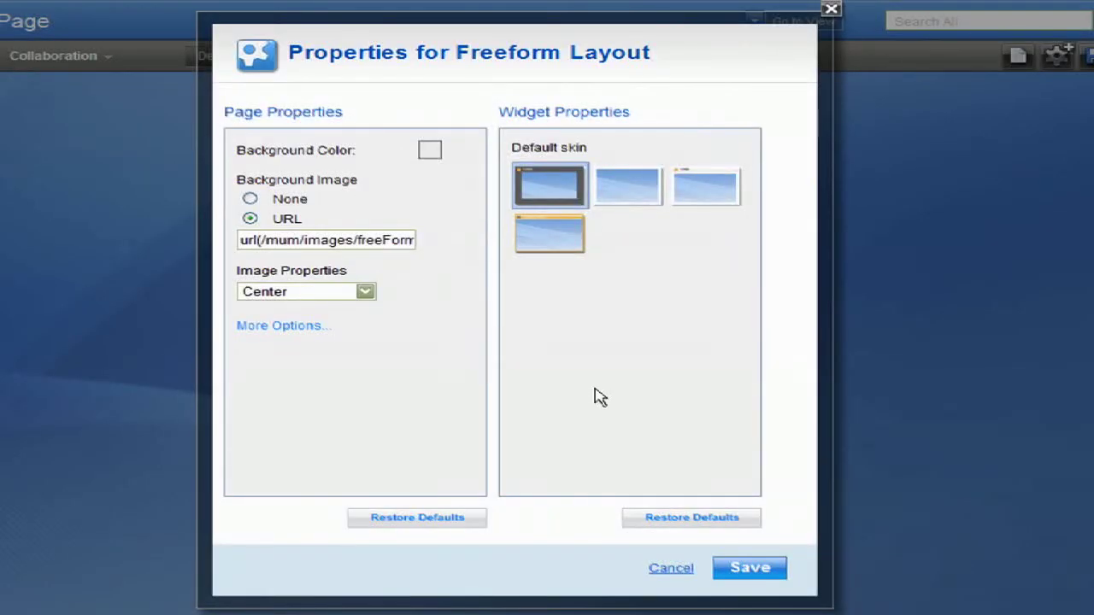
left_click(742, 570)
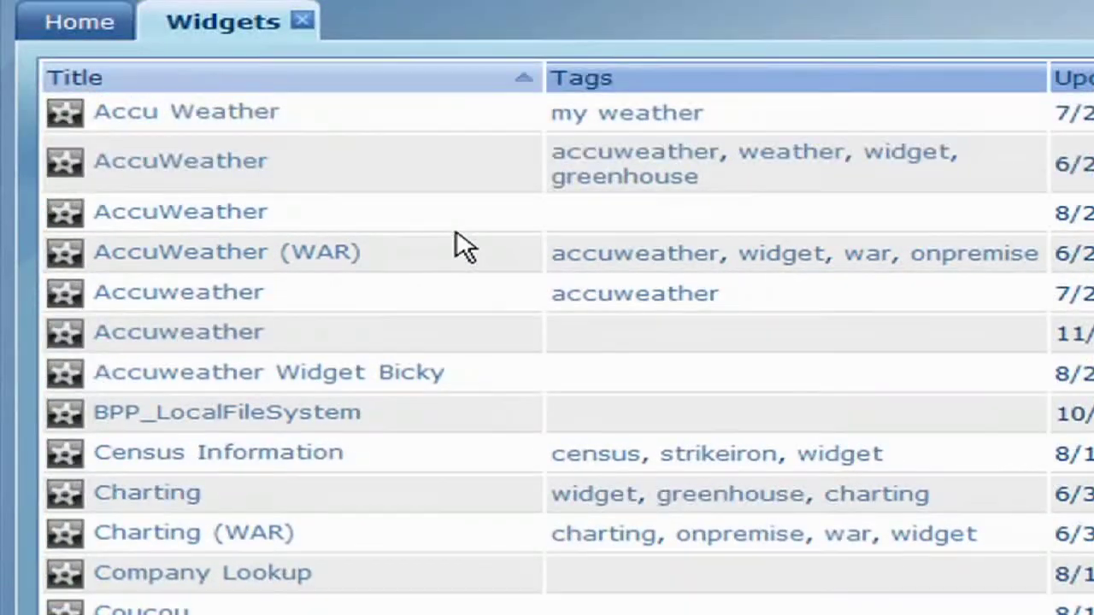
Open the AccuWeather widget's full detail page from the MashupHub widget catalogue
left_click(214, 171)
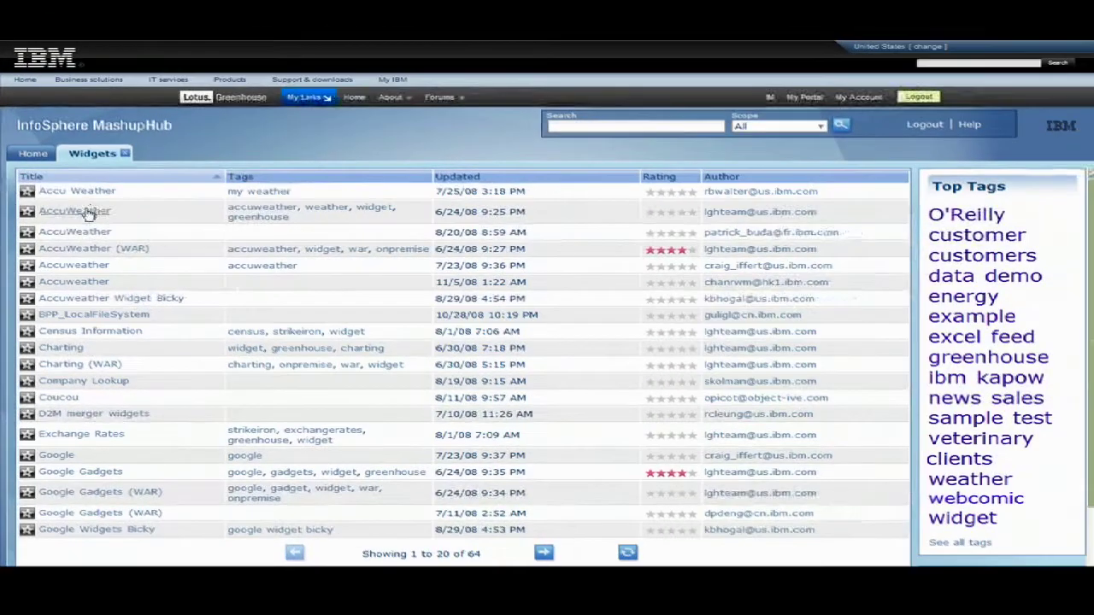
left_click(89, 214)
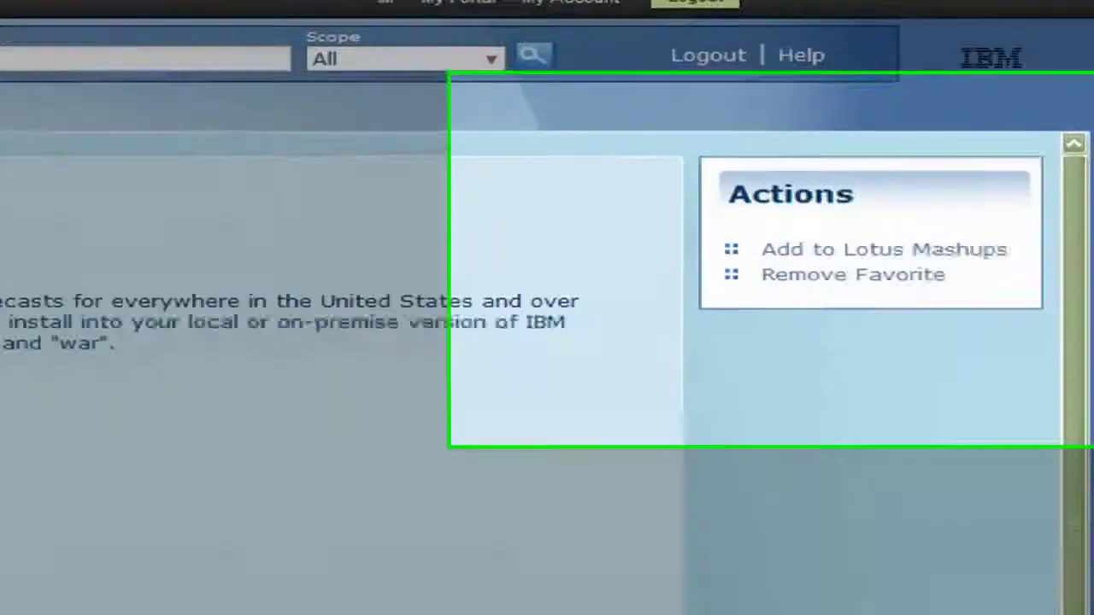
Add the AccuWeather widget to Lotus Mashups, filed under the Favorites category
left_click(994, 229)
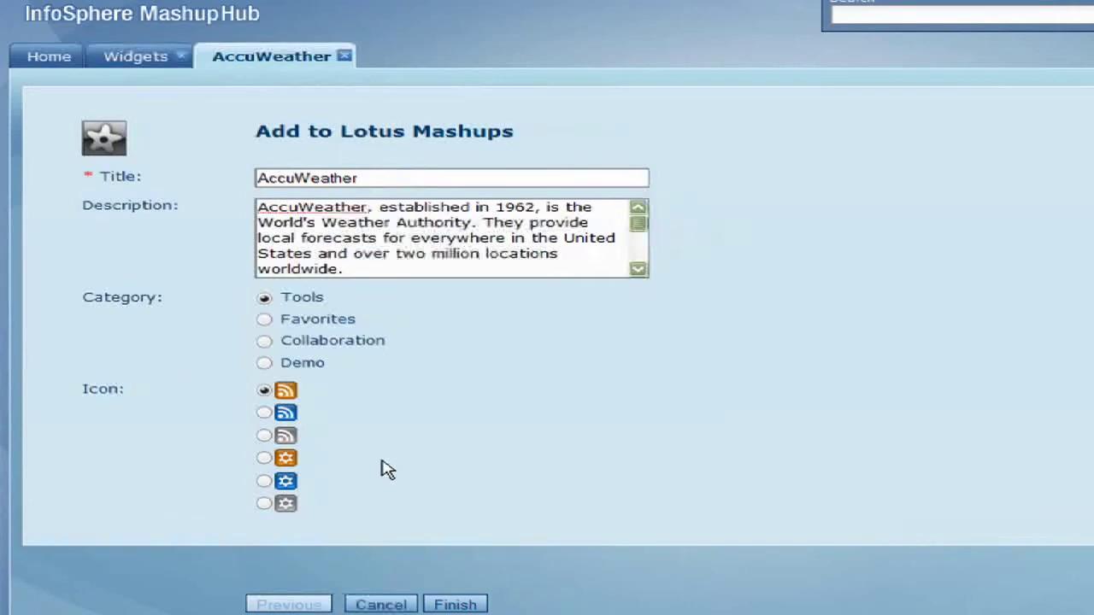
left_click(263, 323)
left_click(446, 605)
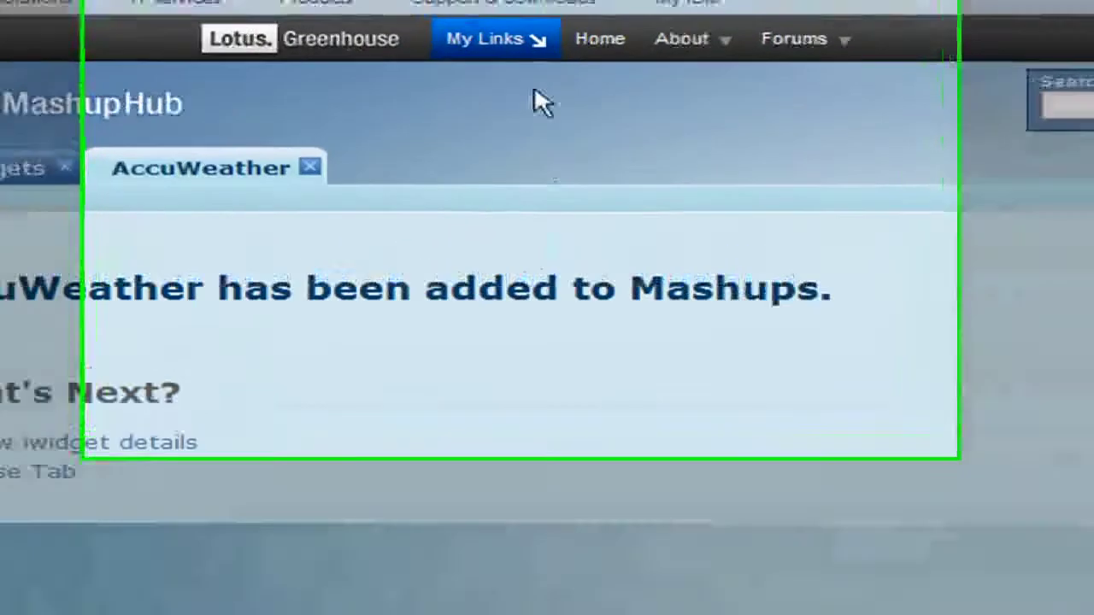
left_click(521, 91)
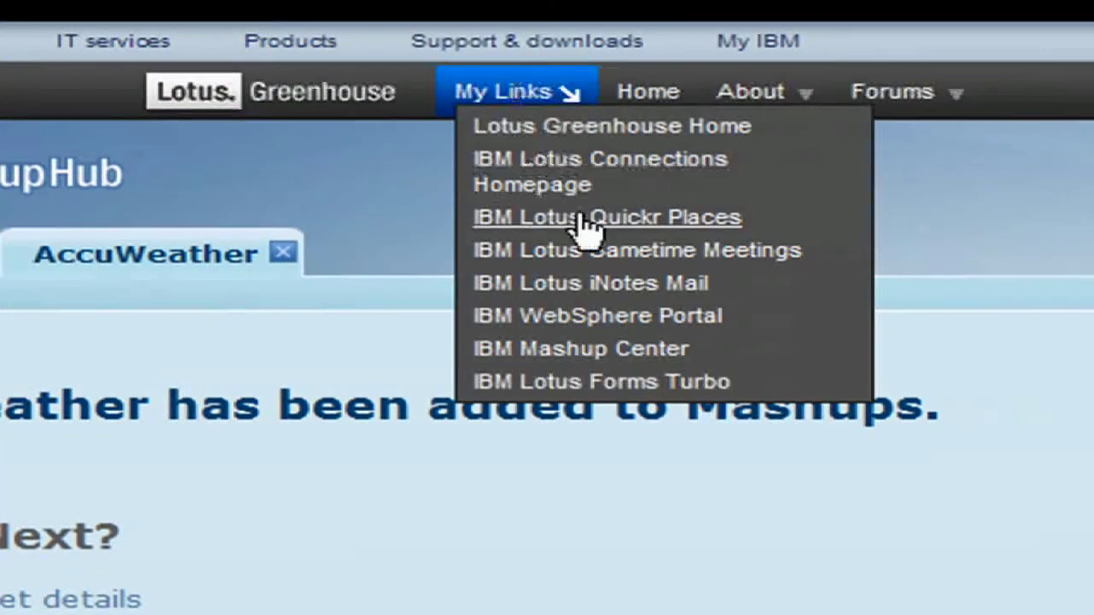
Return to Mashup Center in edit mode and place AccuWeather from Favorites on the page
left_click(610, 359)
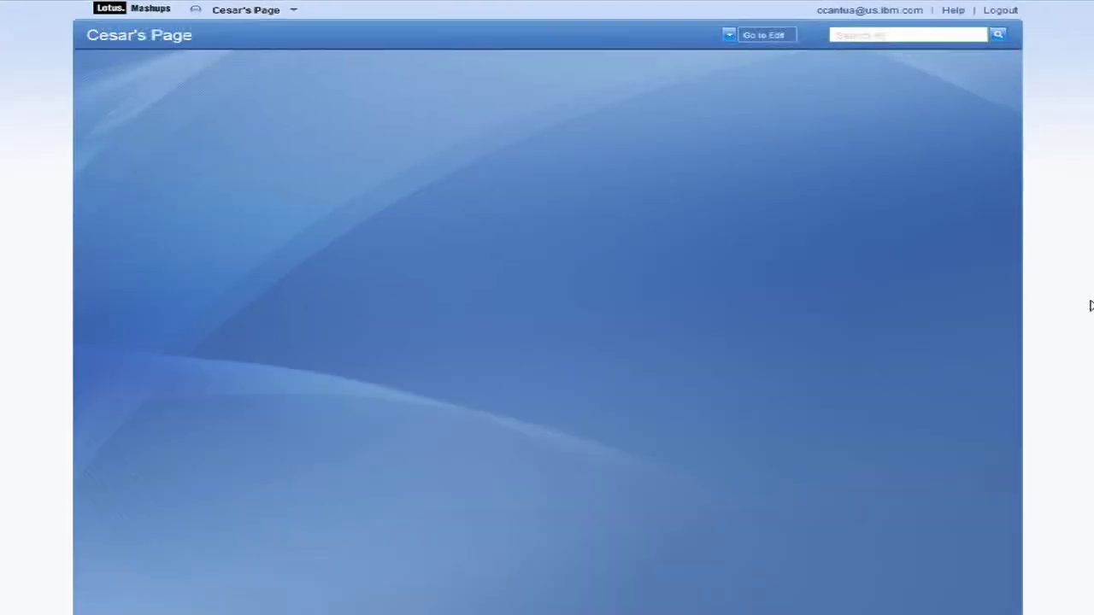
left_click(767, 37)
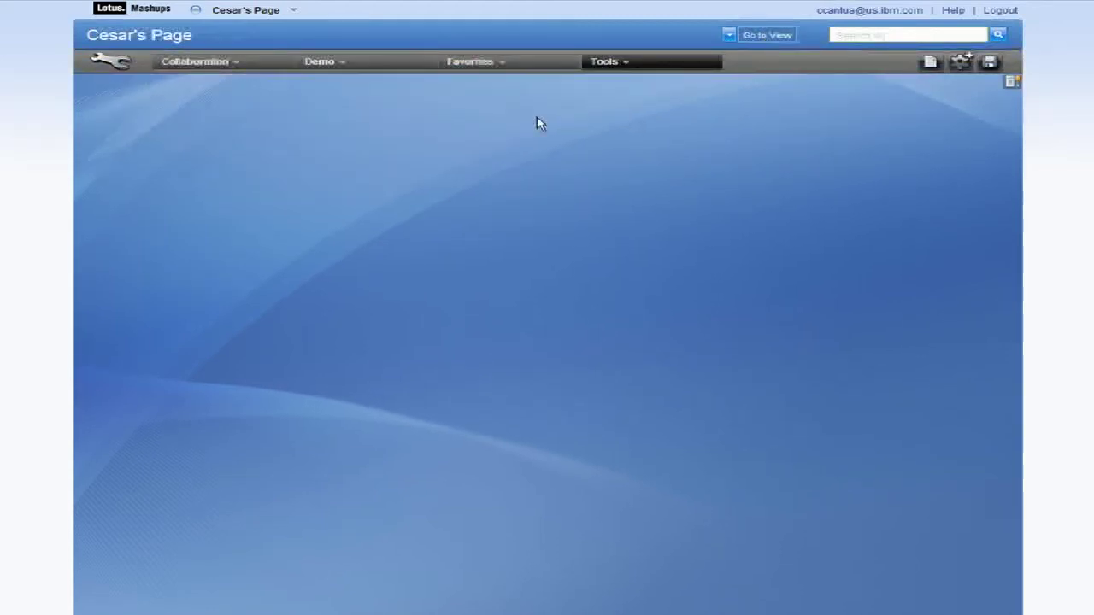
left_click(503, 69)
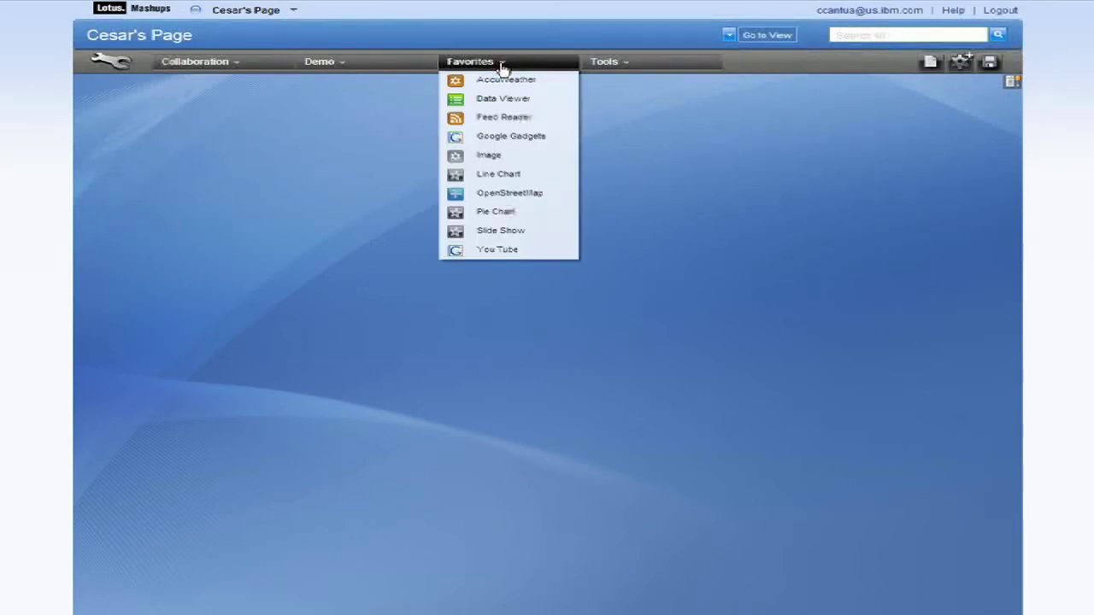
left_click(505, 79)
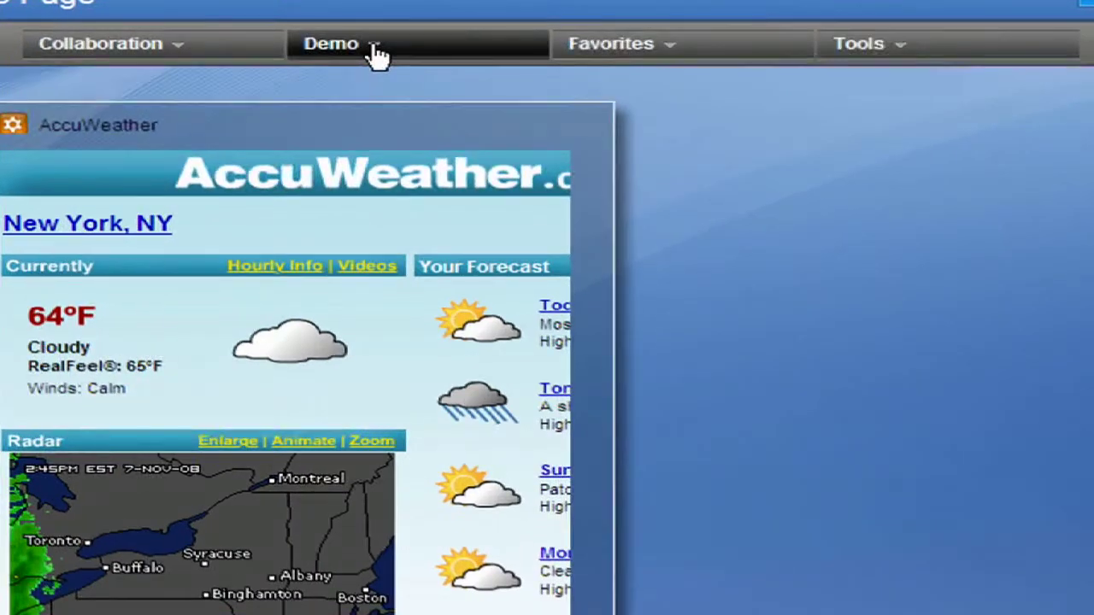
Drop and resize Customer List from Demo, then add OpenStreetMap from Favorites
left_click(377, 51)
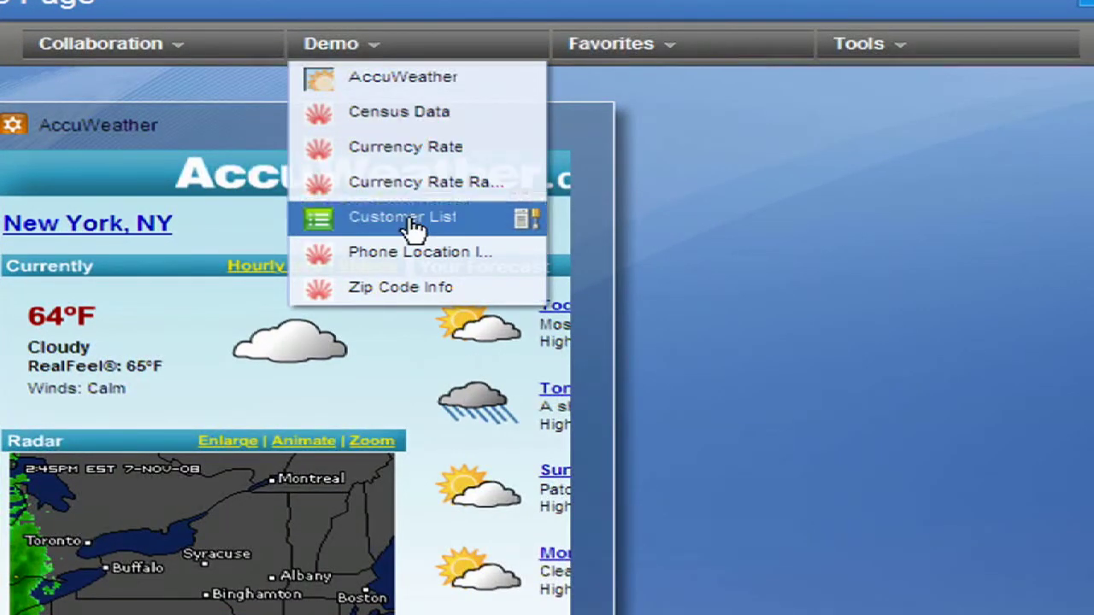
left_click_drag(414, 227, 61, 614)
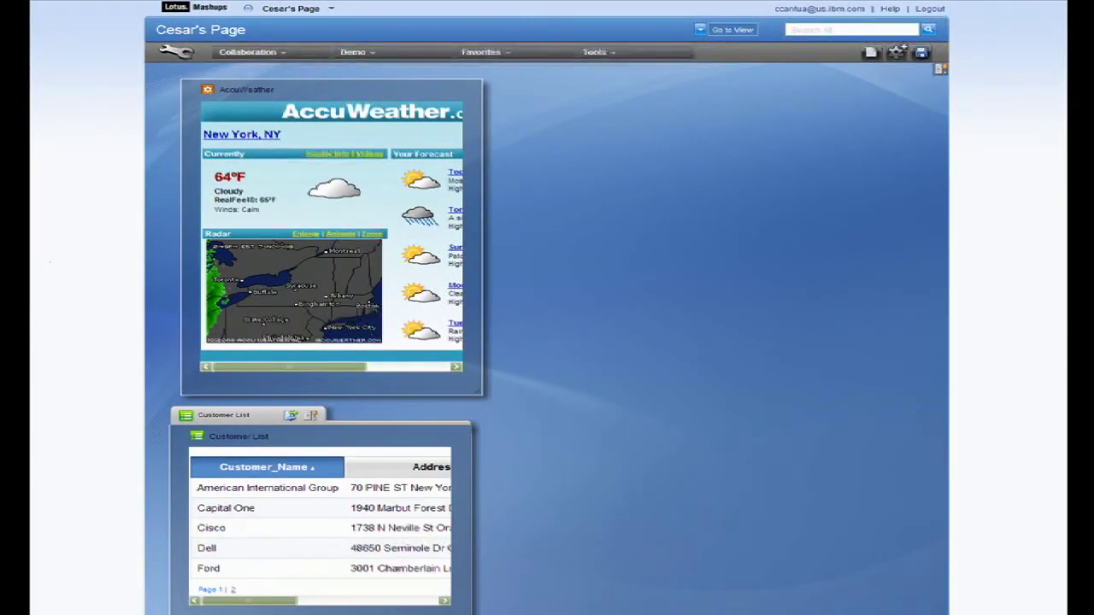
scroll(471, 607, "down", 1)
left_click_drag(471, 605, 551, 544)
left_click(480, 34)
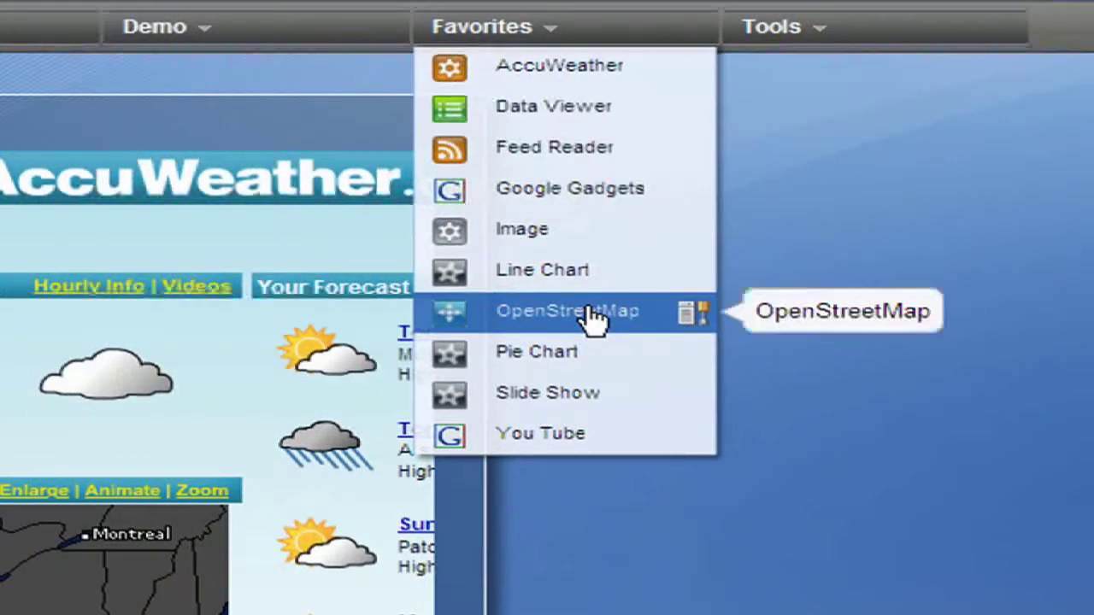
left_click_drag(708, 317, 1093, 249)
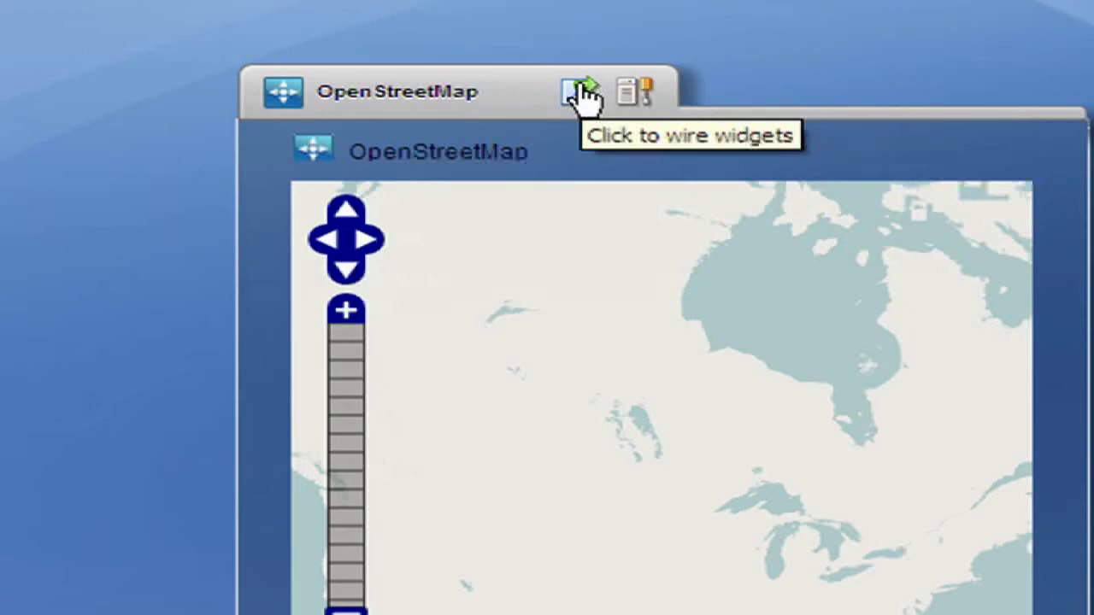
Wire OpenStreetMap's 'string from location' to receive Customer List's 'string from Zip'
left_click(584, 94)
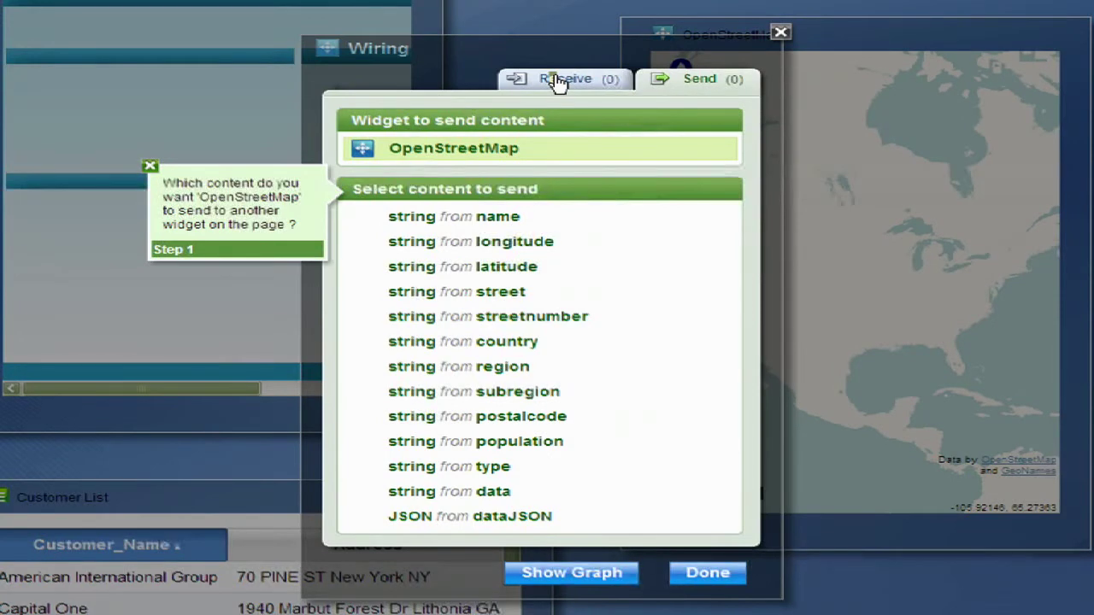
left_click(560, 83)
left_click(496, 247)
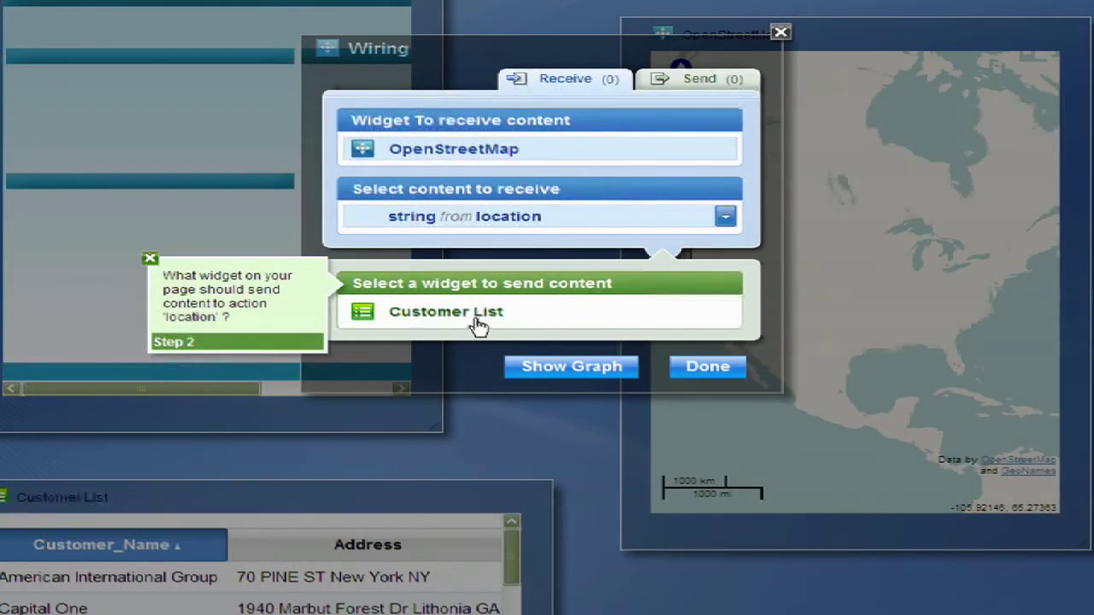
left_click(479, 314)
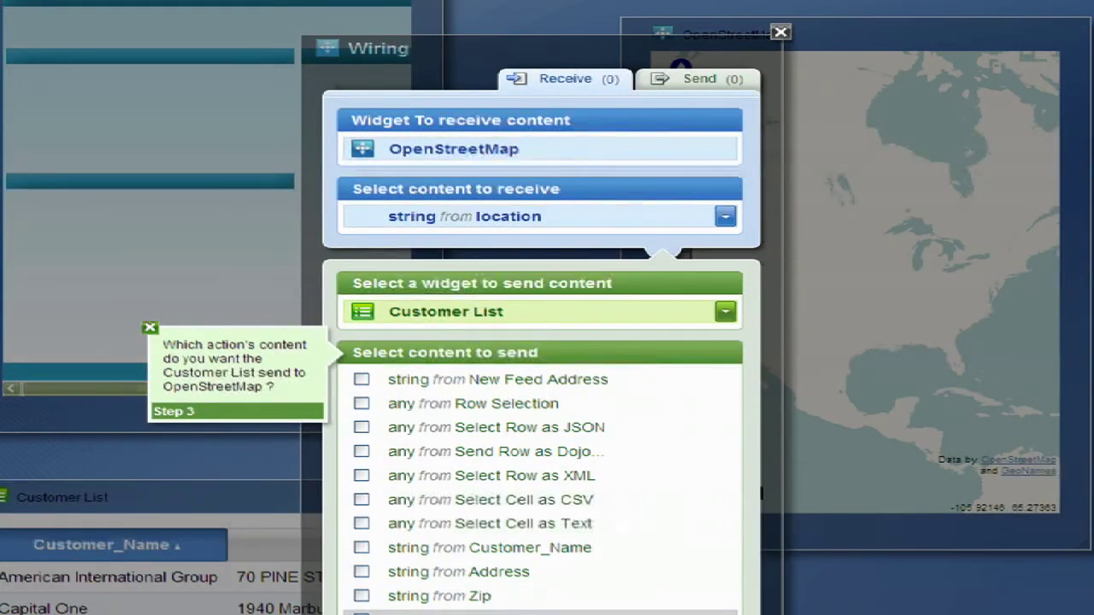
left_click(361, 596)
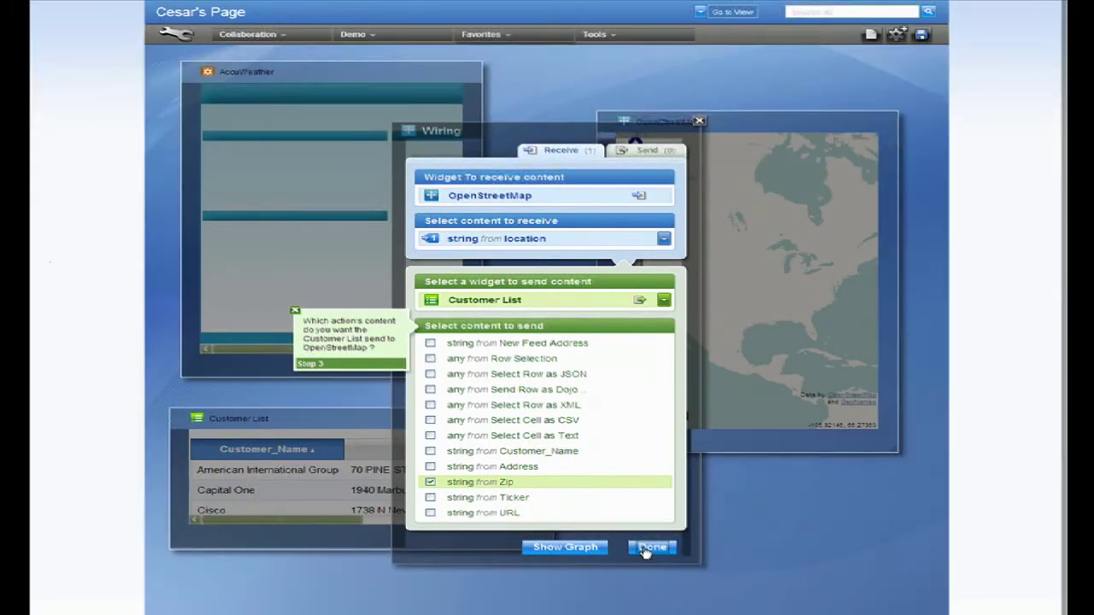
left_click(650, 548)
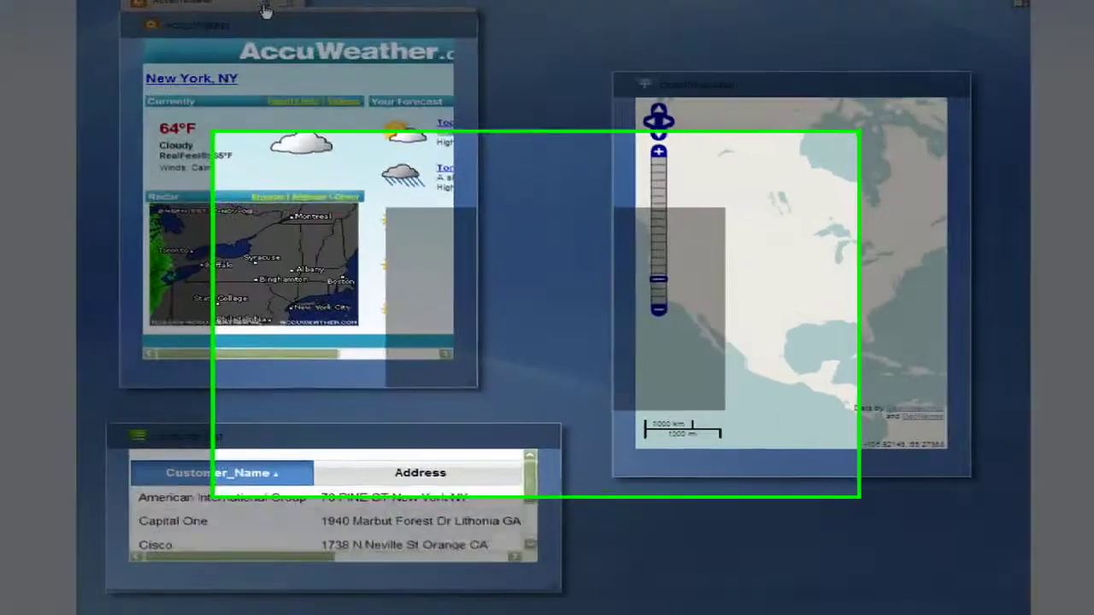
Wire AccuWeather's 'any from Zipcode' to Customer List's 'string from Zip', reviewing the wiring graph
left_click(265, 11)
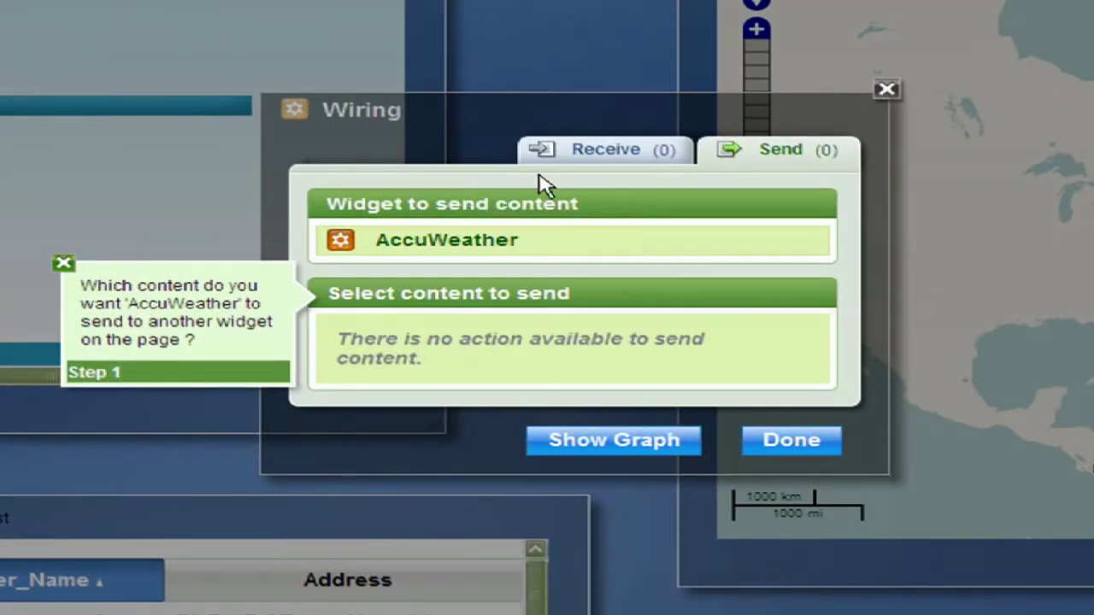
left_click(633, 157)
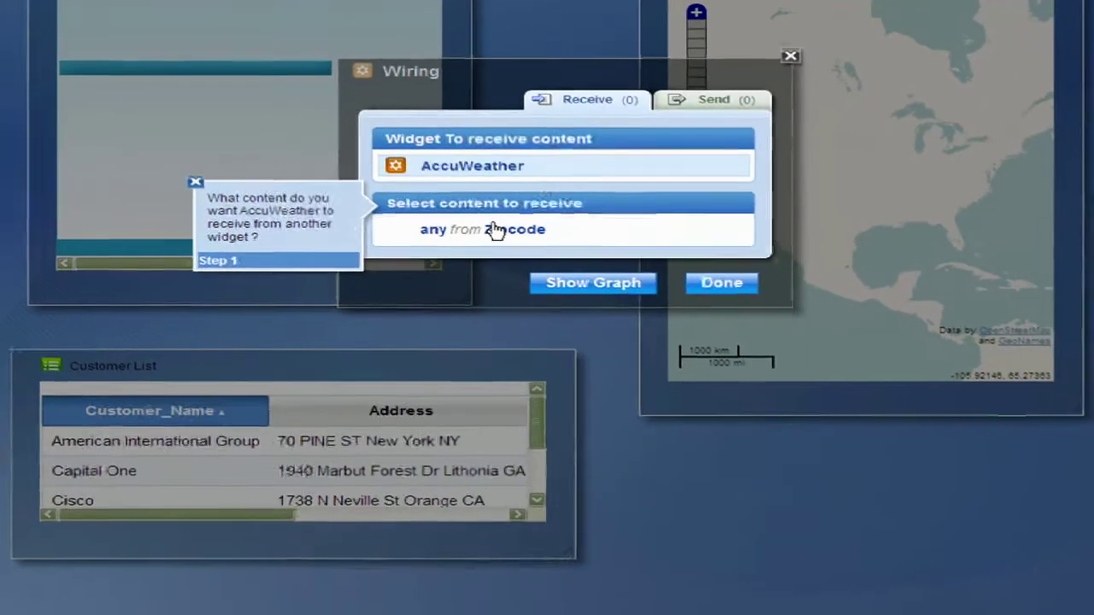
left_click(483, 325)
left_click(487, 304)
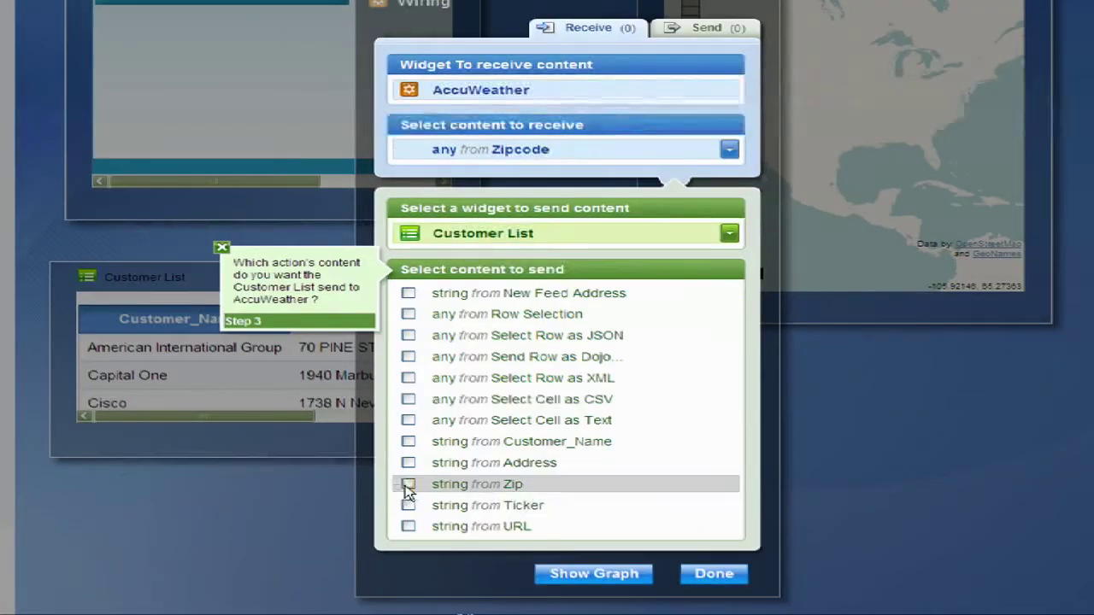
left_click(408, 485)
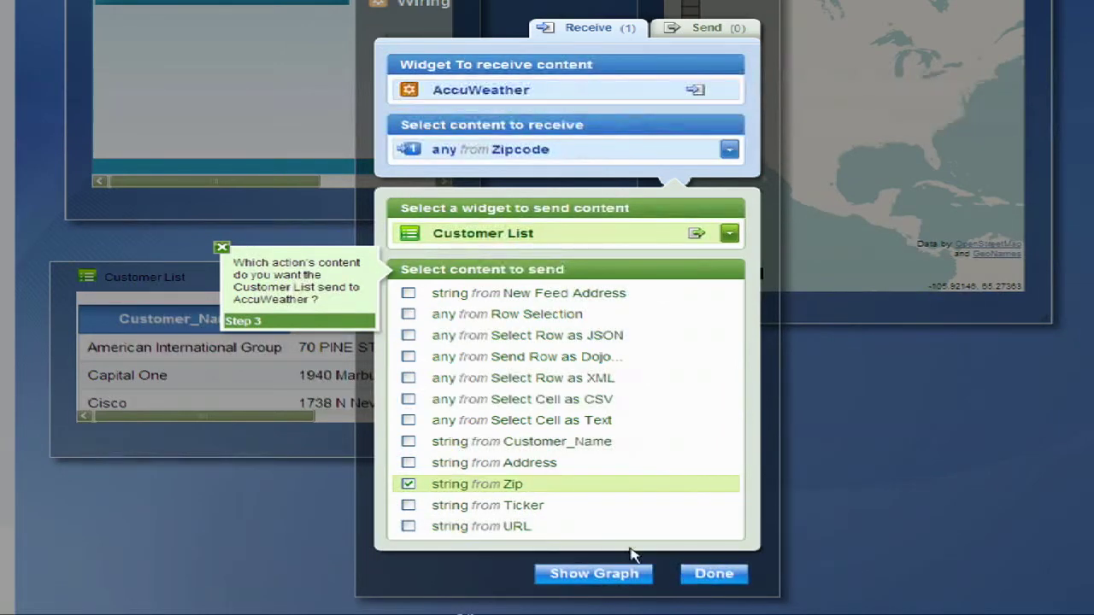
left_click(586, 574)
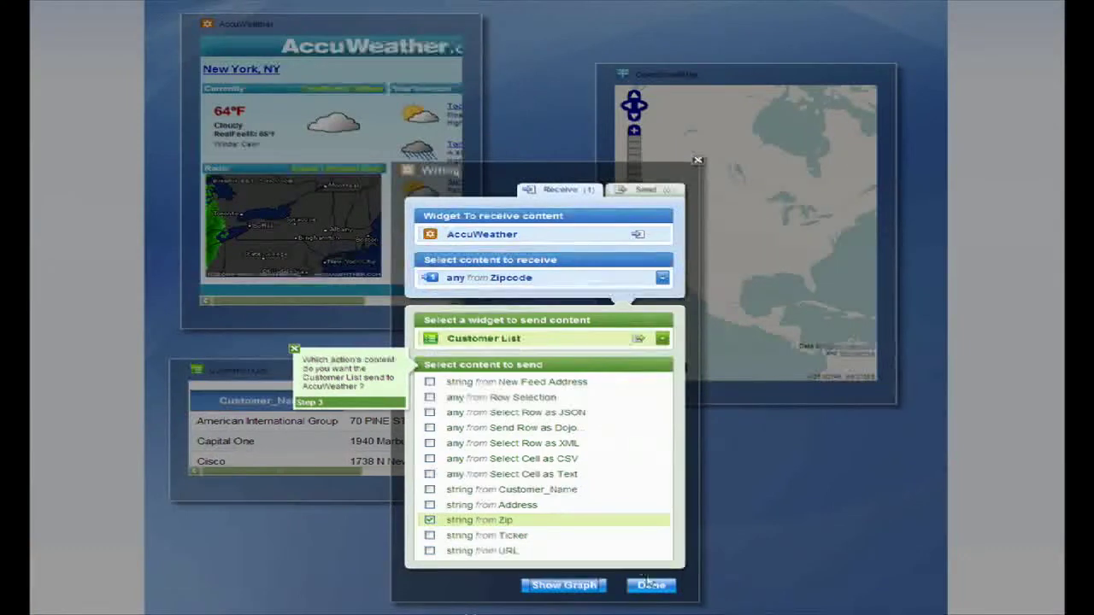
left_click(649, 586)
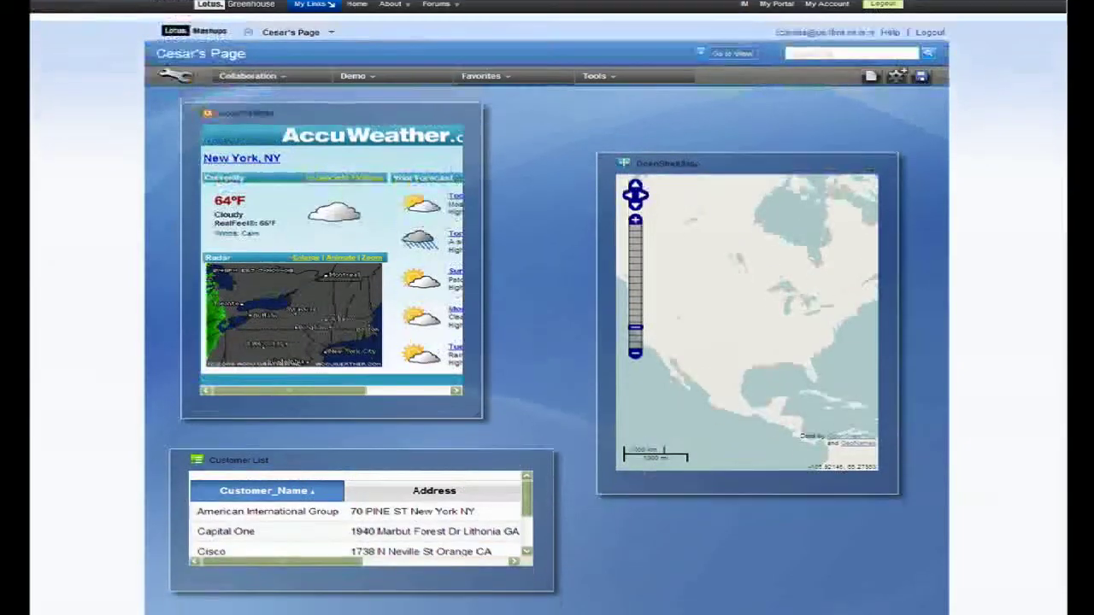
Select American International Group, then Cisco, updating weather and map to Orange, CA
left_click(267, 511)
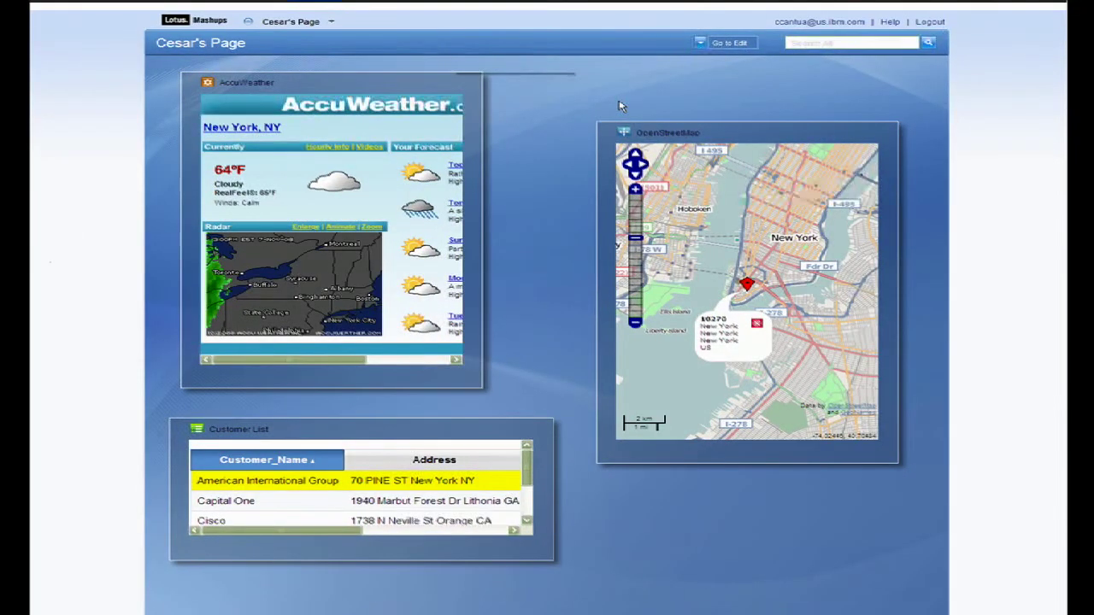
left_click(293, 521)
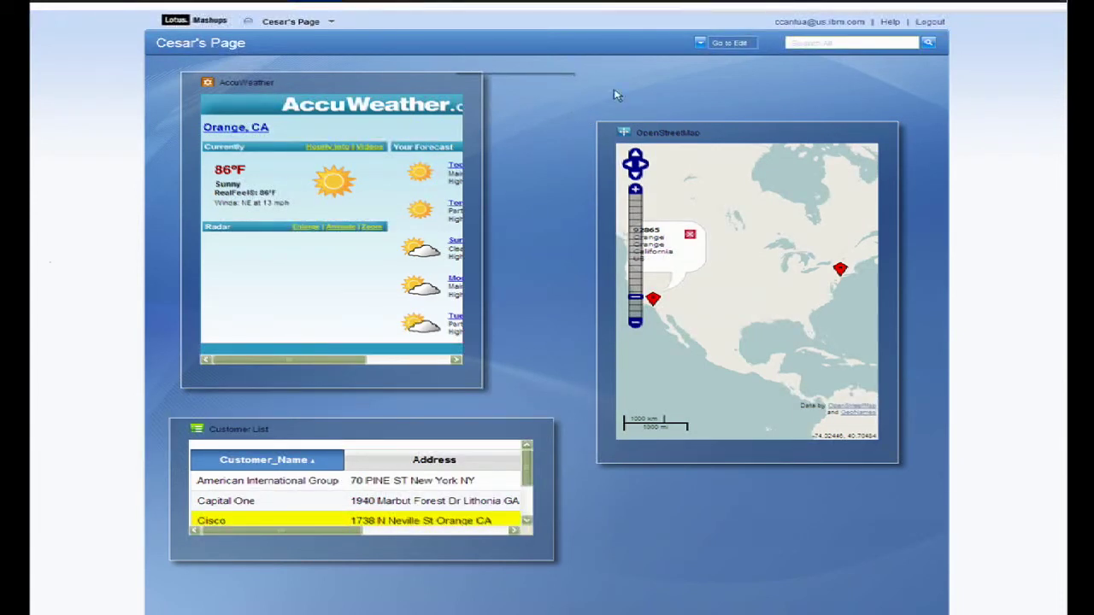
left_click(745, 46)
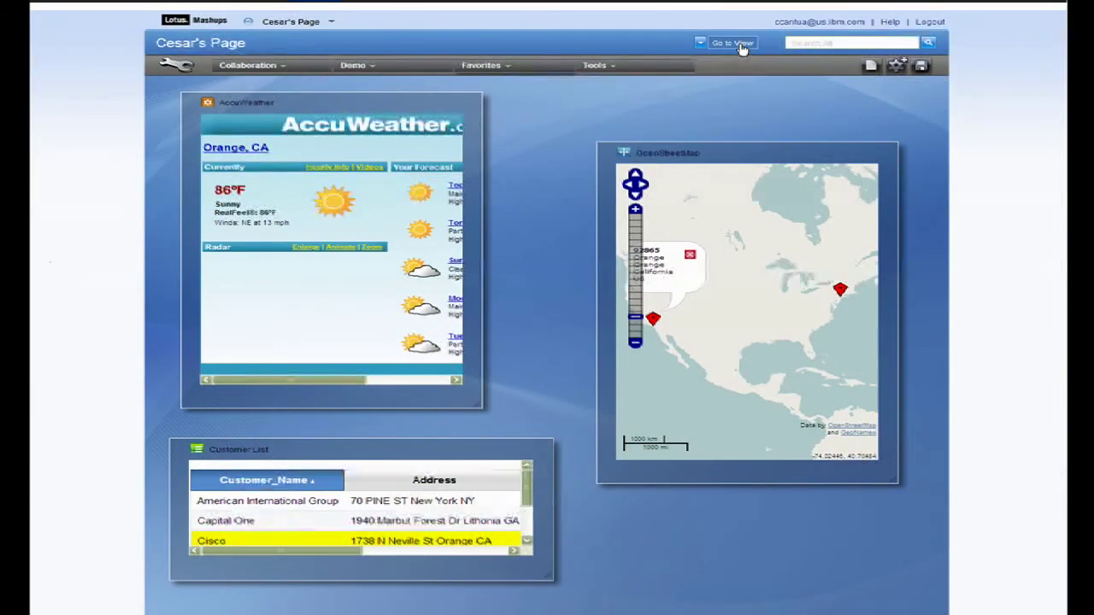
left_click(740, 44)
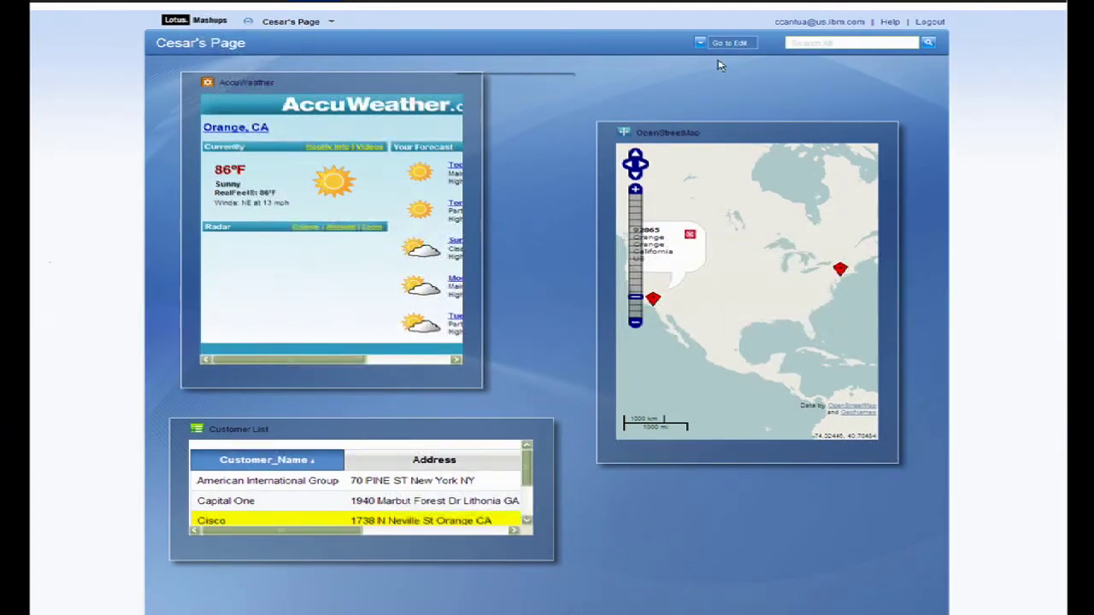